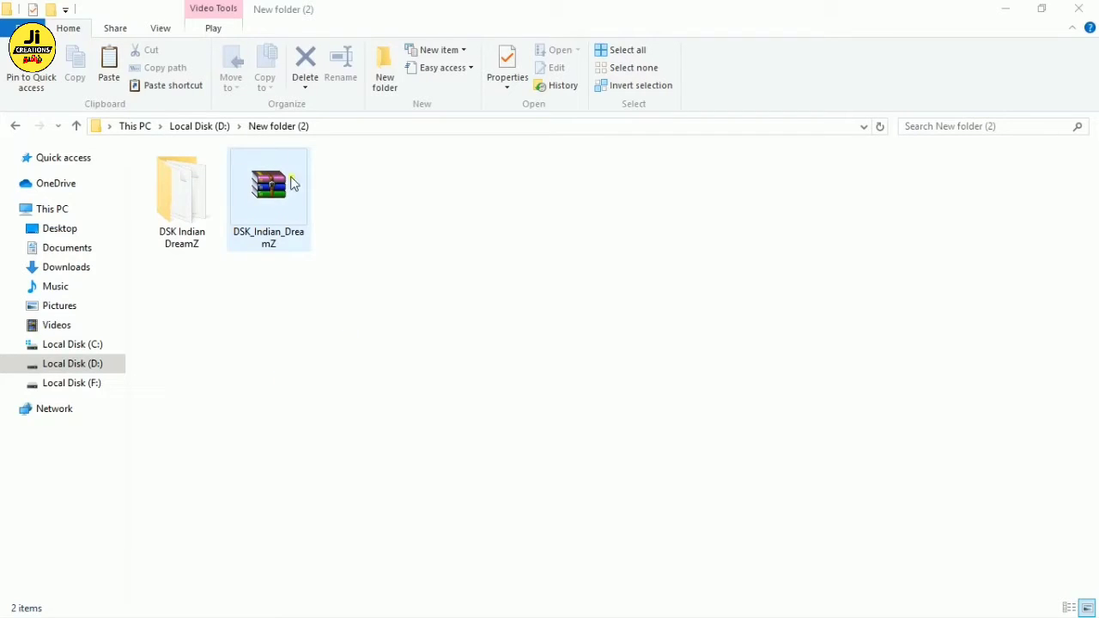
Step: Try to extract the DSK_Indian_DreamZ archive into the current folder
right_click(288, 222)
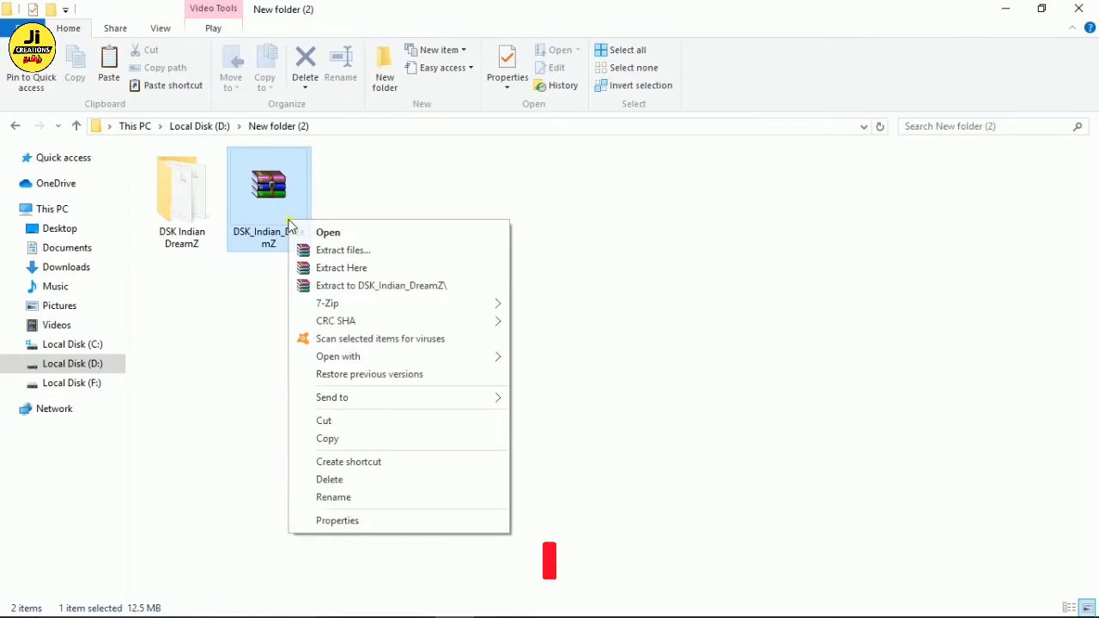
click(359, 271)
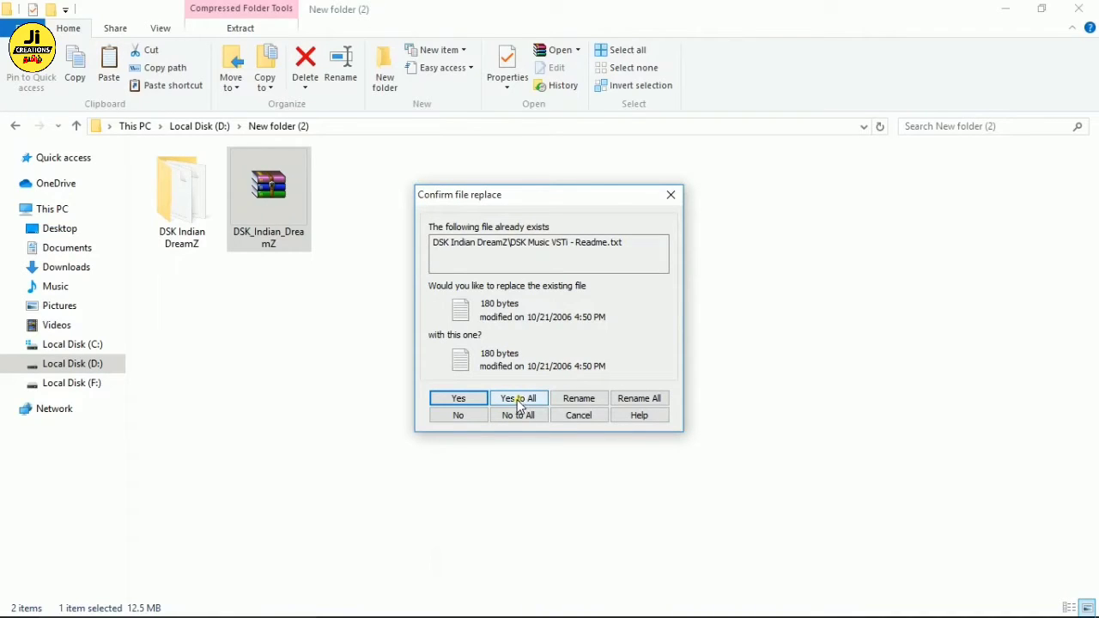
click(670, 196)
click(348, 326)
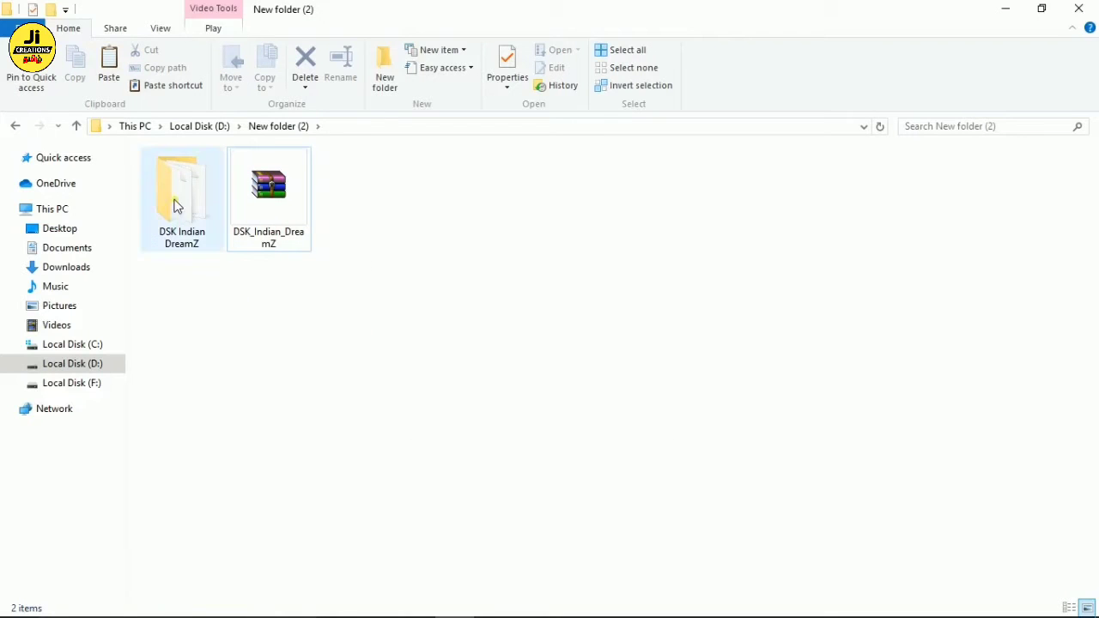
Step: Open the DSK Indian DreamZ folder and view the available file actions, including Copy, for DSK Indian DreamZ.dll
double_click(188, 206)
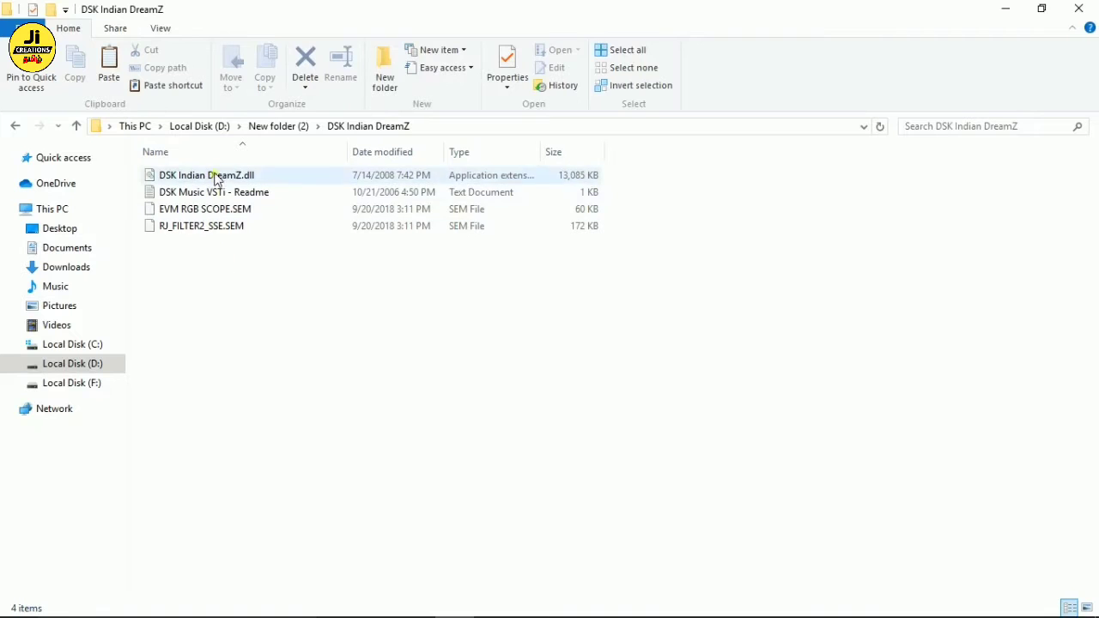
right_click(272, 175)
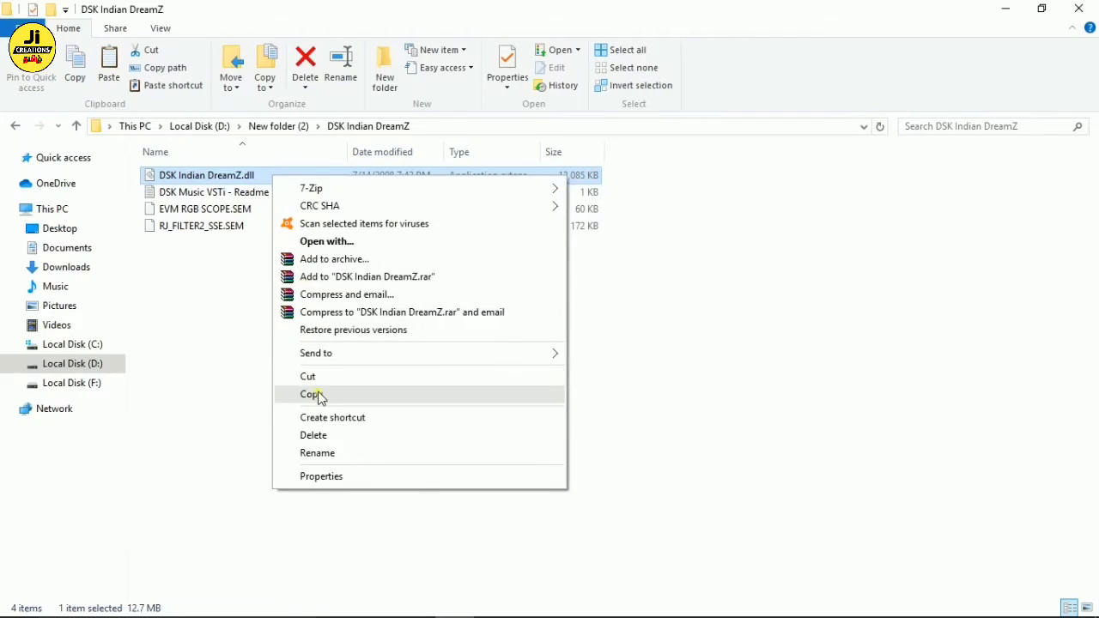
click(779, 304)
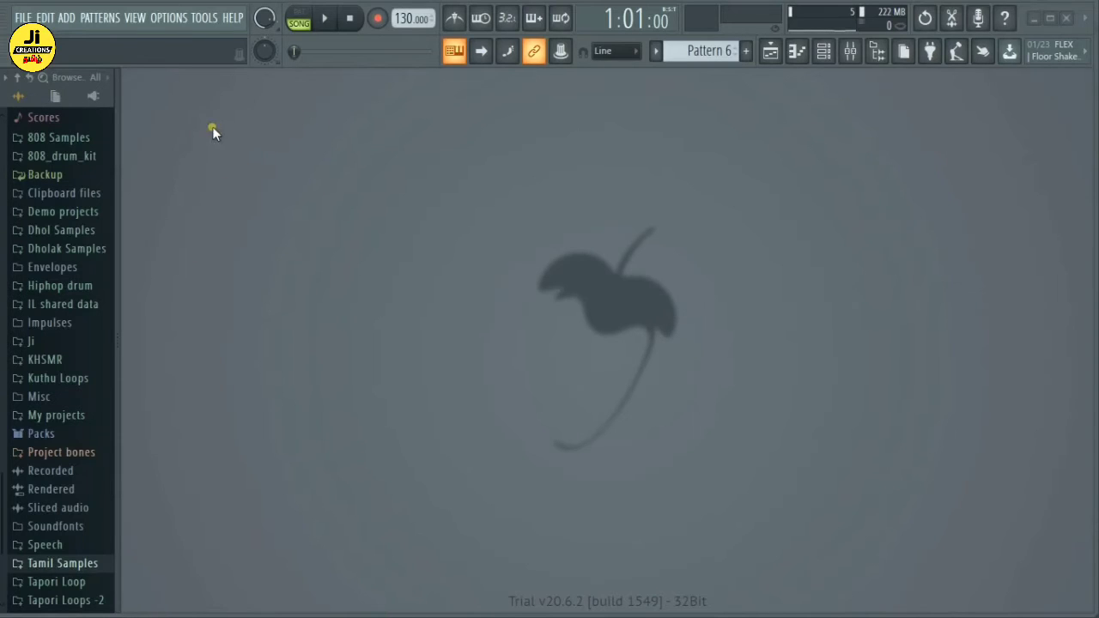
Step: Look up the DSK Indian DreamZ entries in FL Studio's plugin manager list and close the manager
click(170, 19)
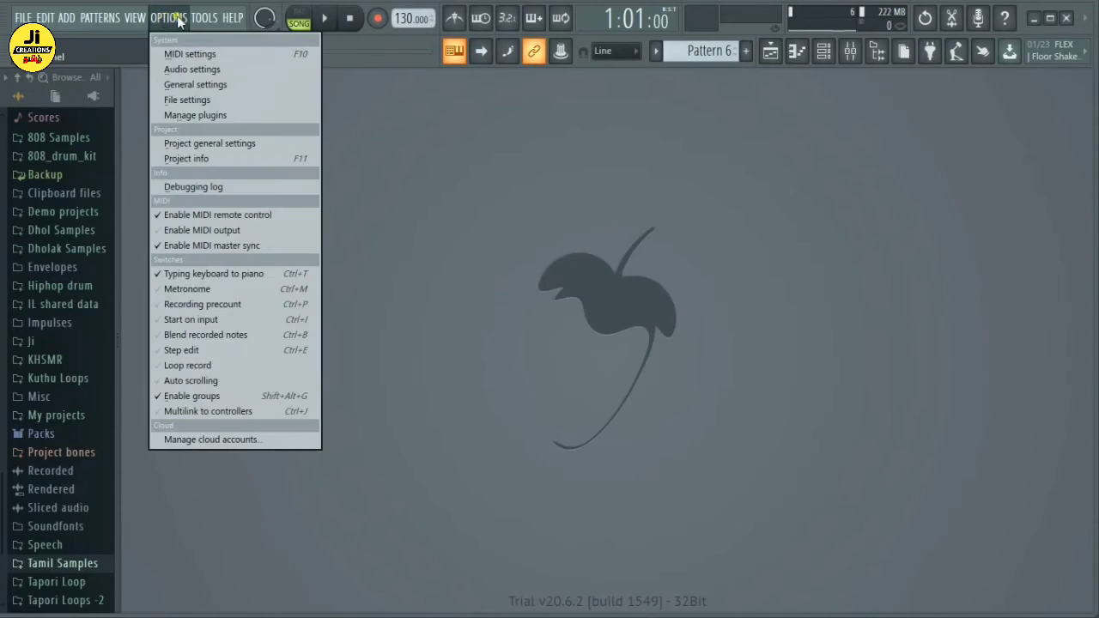
click(198, 115)
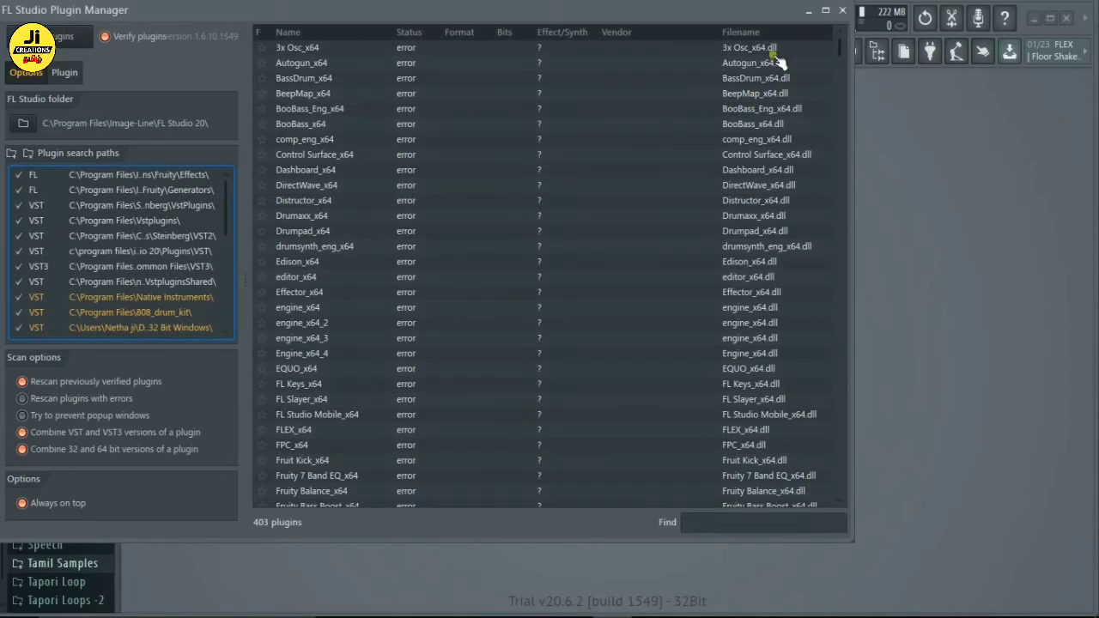
drag(840, 52, 795, 359)
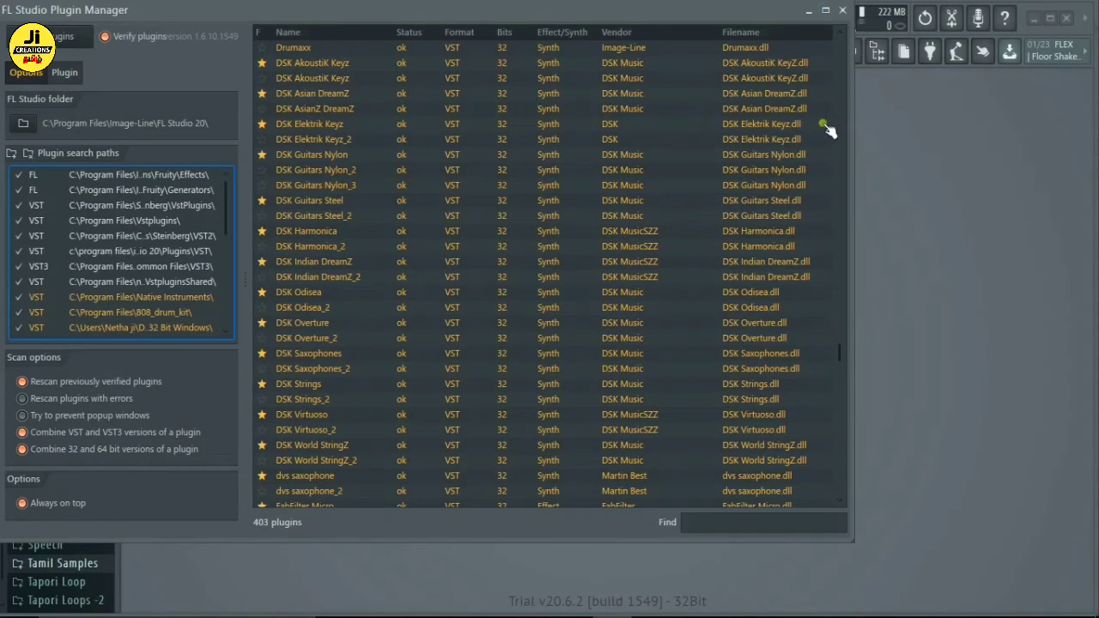
click(842, 9)
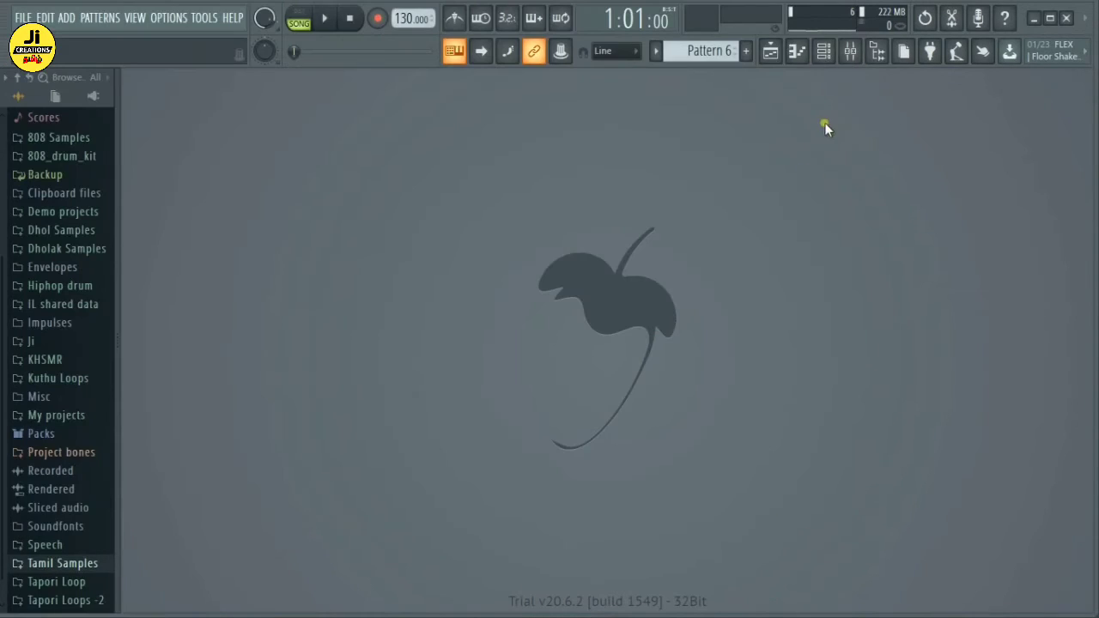
Step: Add the DSK Indian DreamZ synth as a new channel in the channel rack
click(824, 53)
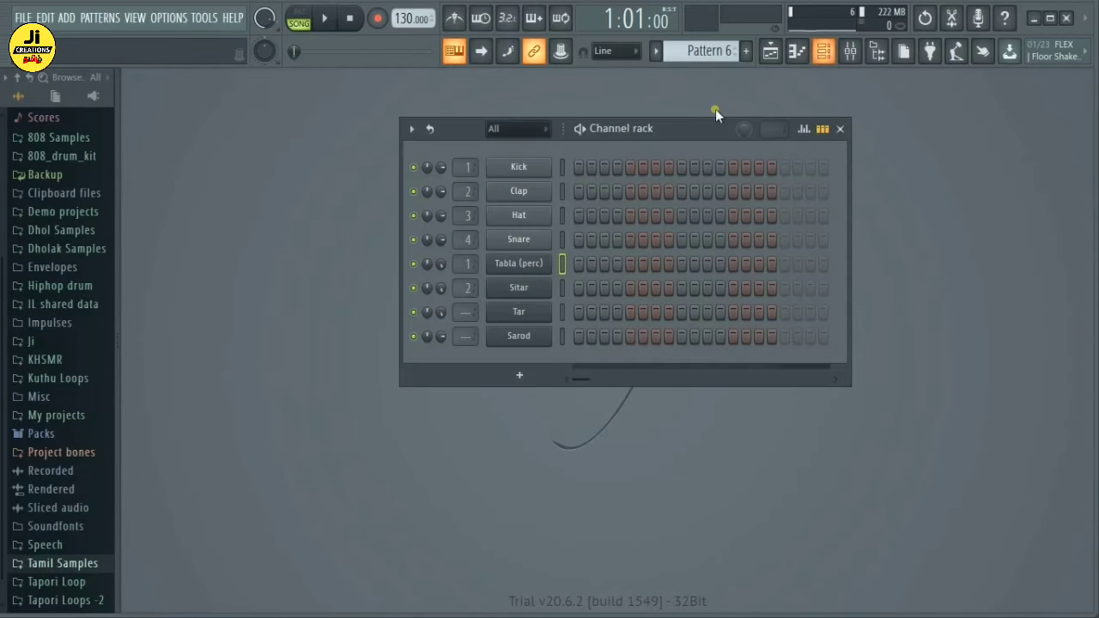
click(521, 376)
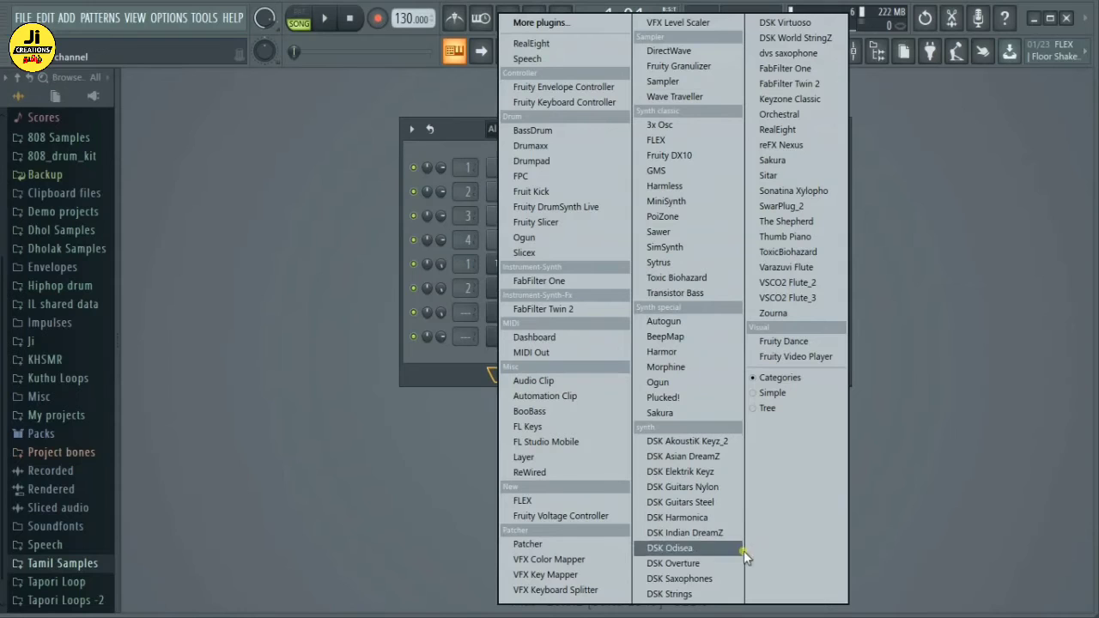
click(698, 535)
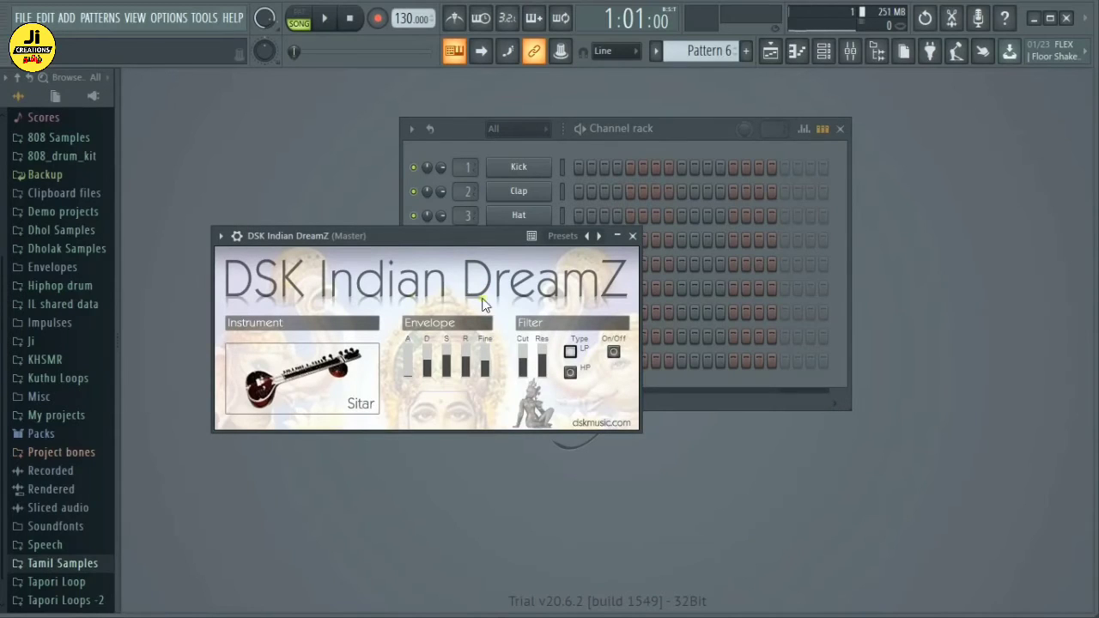
Step: Go through the DSK Indian DreamZ presets from Sitar to Tabla (perc) and move the plugin window over the channel rack
click(565, 236)
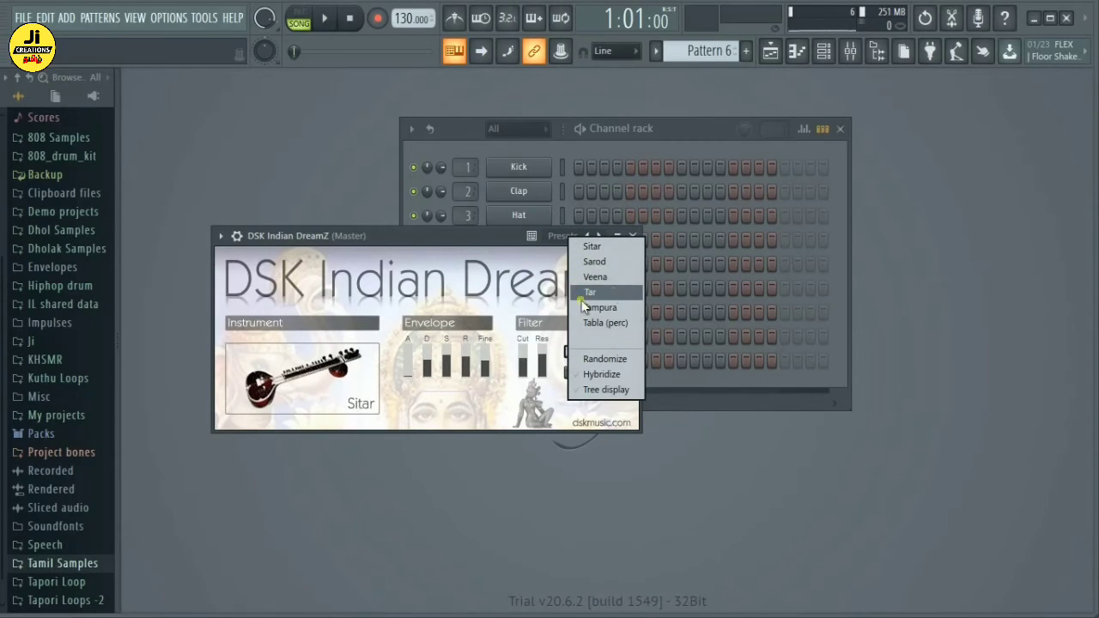
click(458, 251)
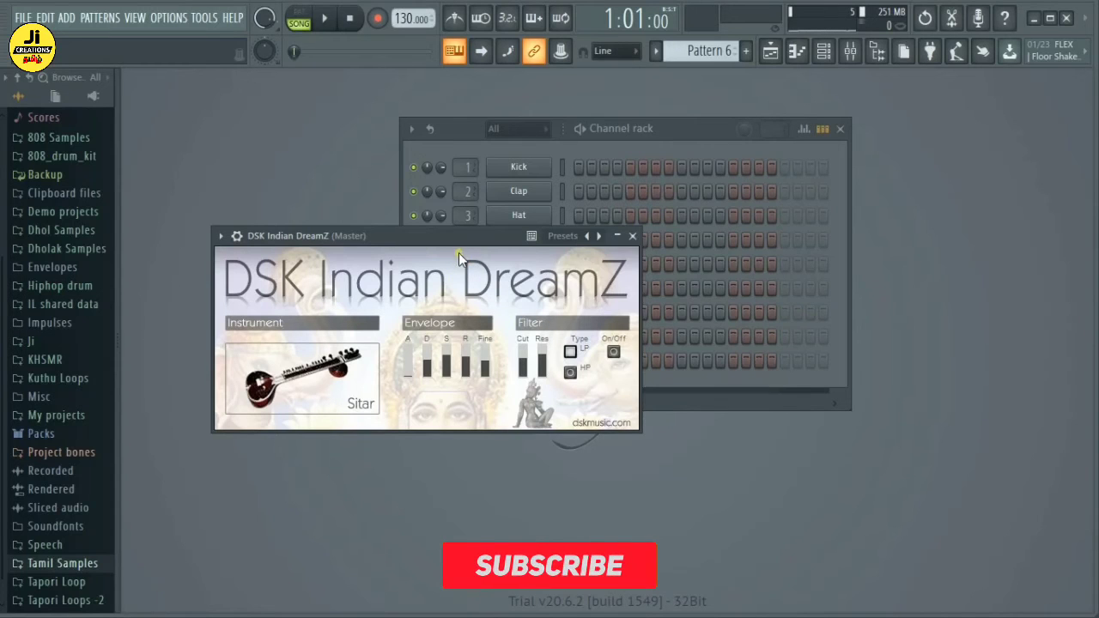
click(598, 236)
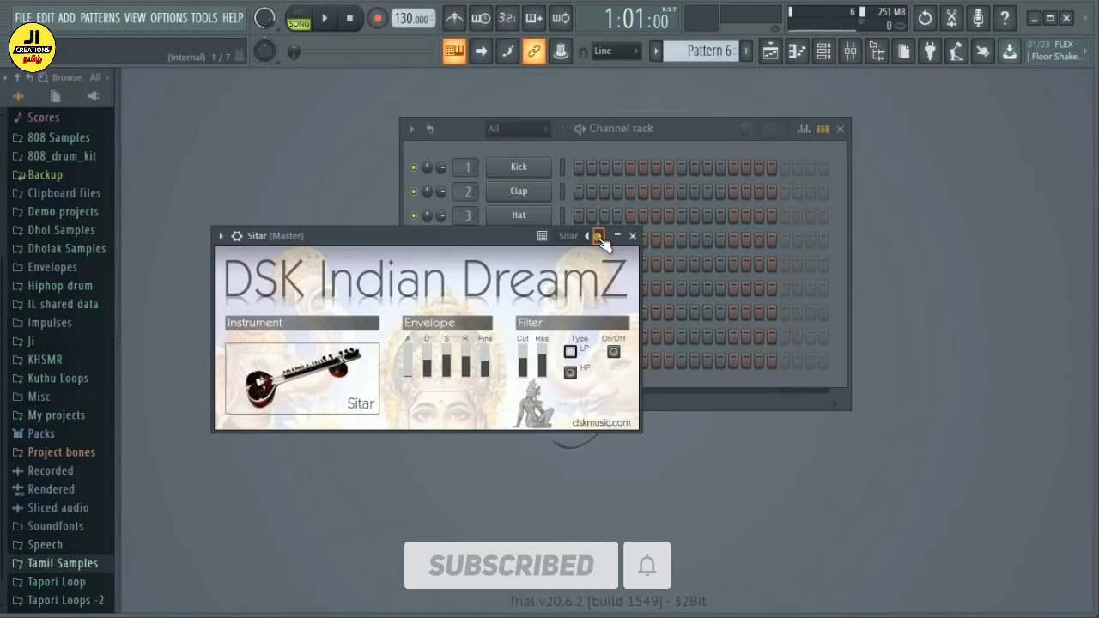
click(598, 237)
click(599, 237)
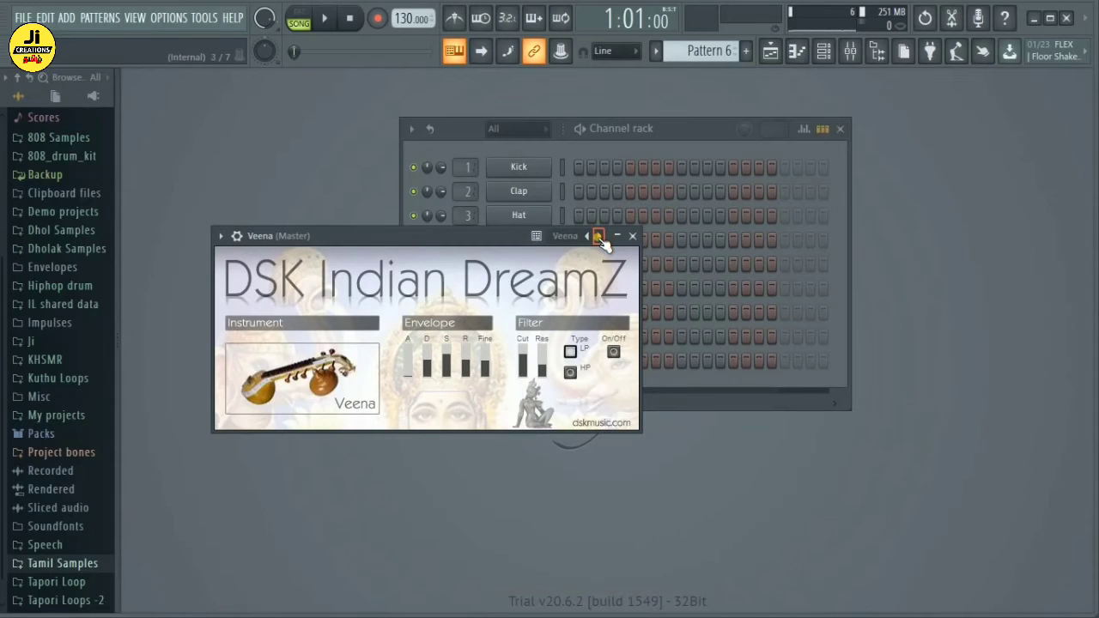
click(599, 237)
click(599, 237)
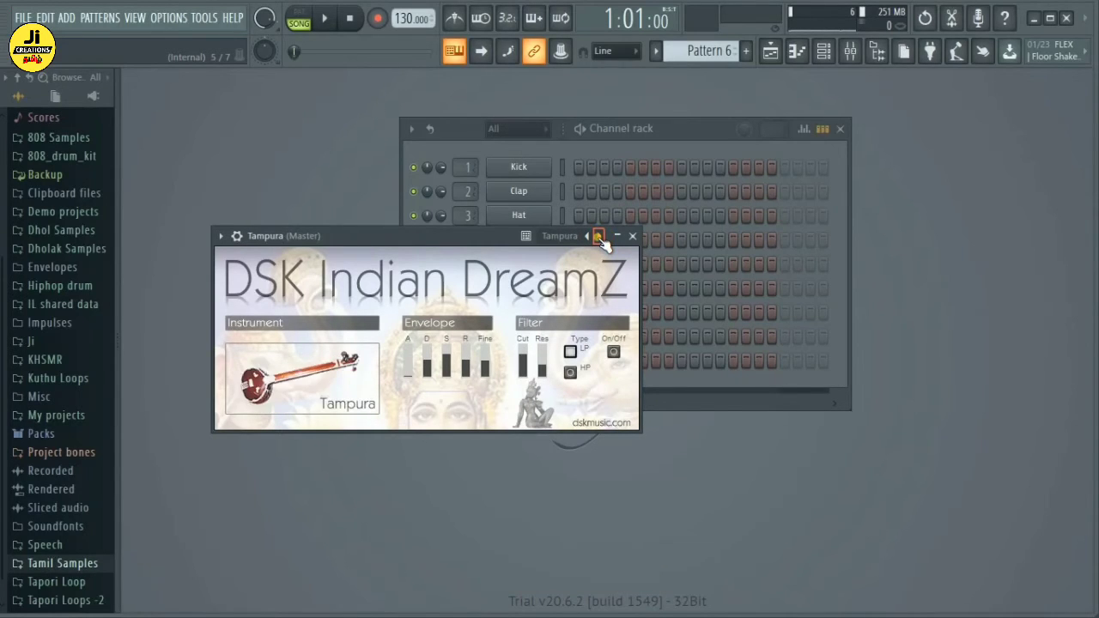
click(598, 237)
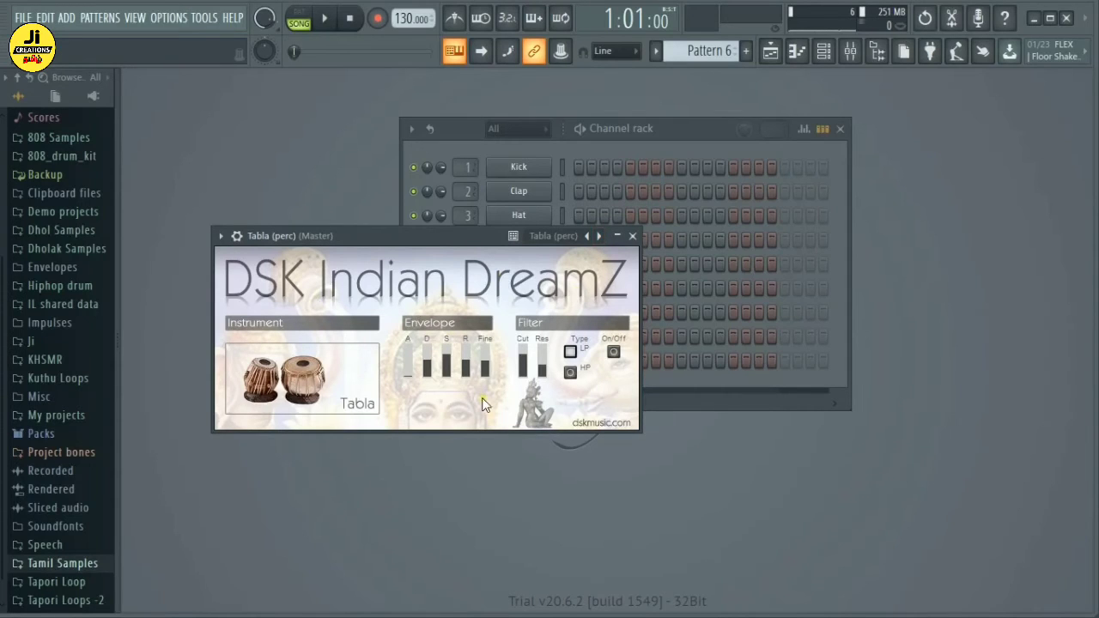
drag(443, 241, 541, 212)
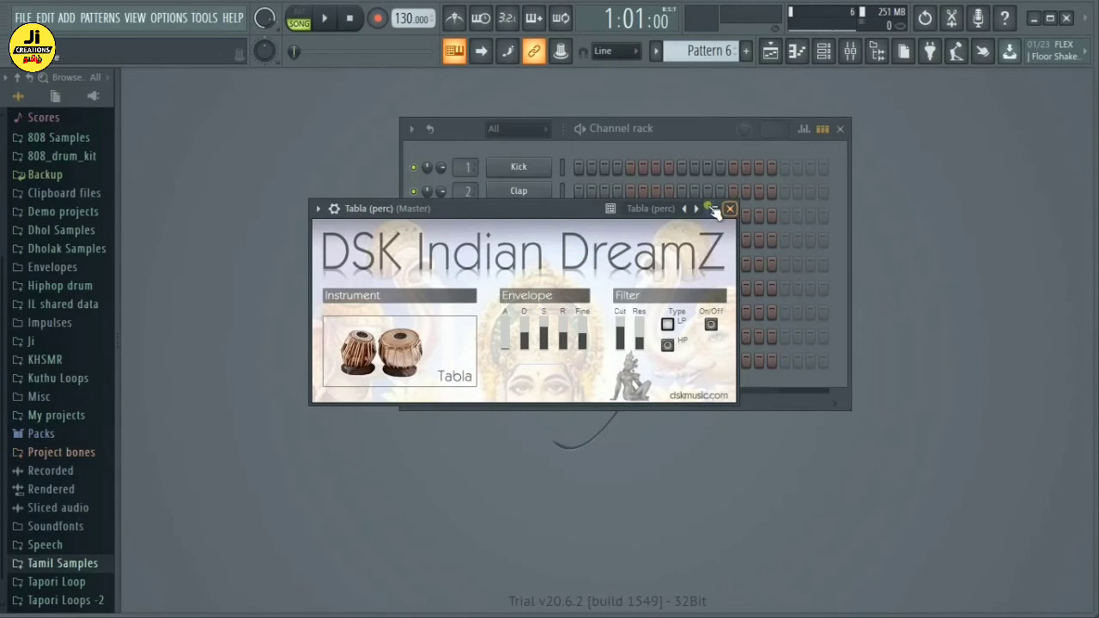
click(663, 210)
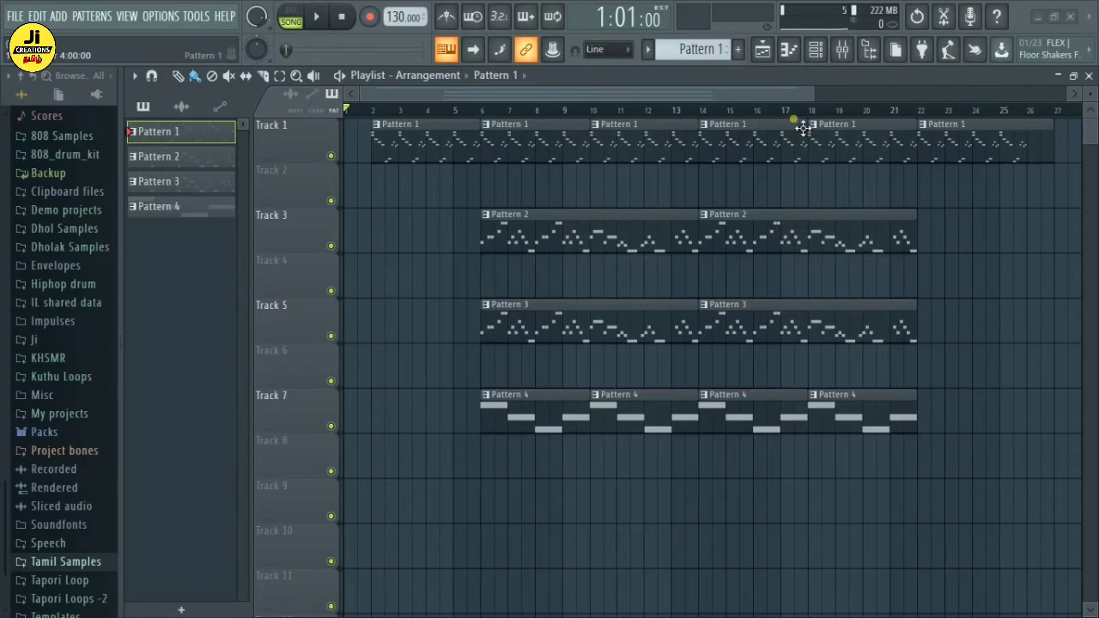
Step: Examine the channels used by Patterns 1 to 4 in the channel rack and play the playlist arrangement in song mode
click(818, 56)
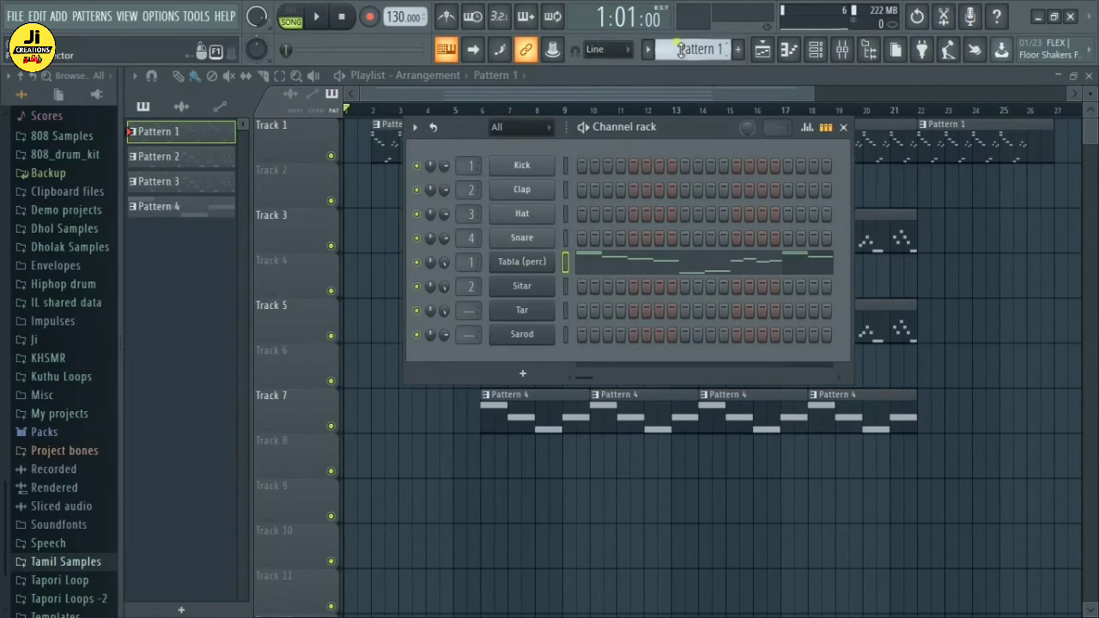
scroll(701, 49, down, 1)
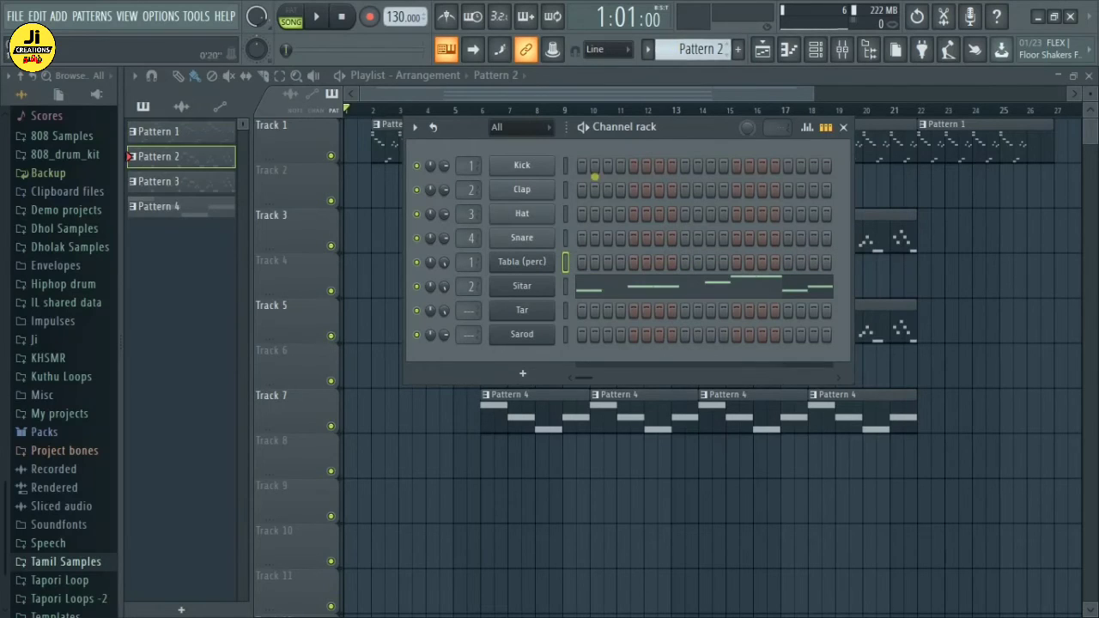
scroll(701, 49, down, 1)
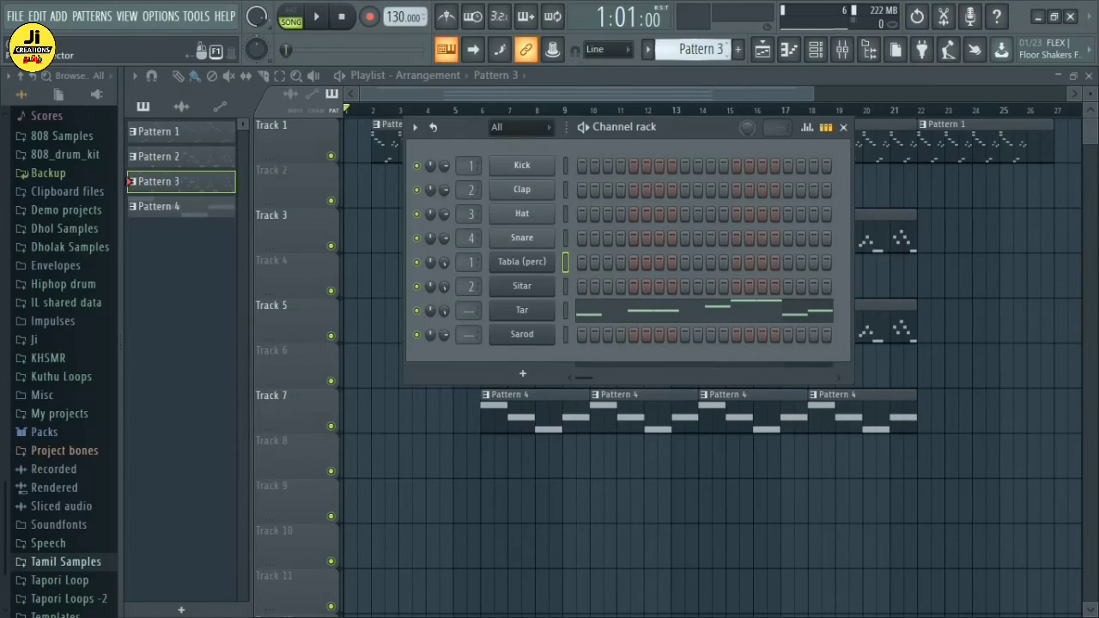
scroll(701, 49, down, 1)
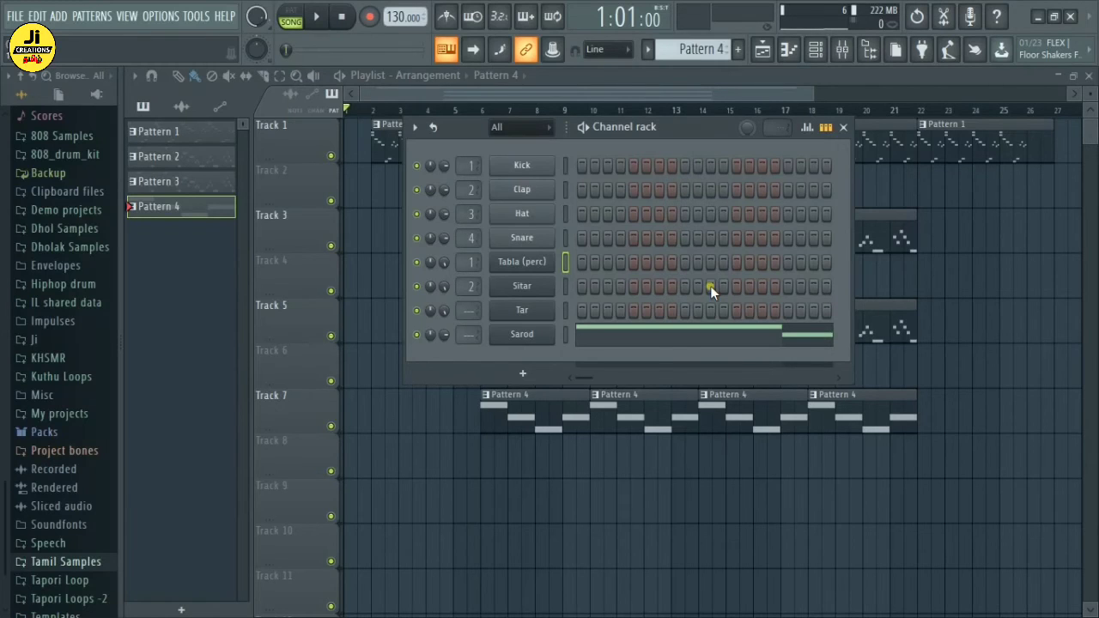
key(F6)
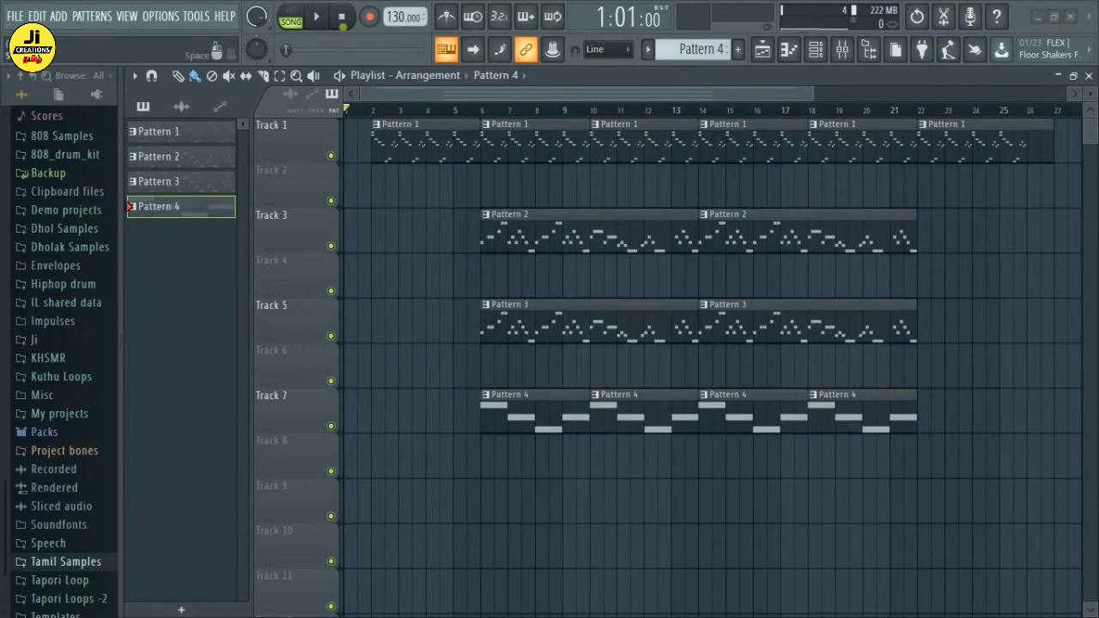
click(318, 18)
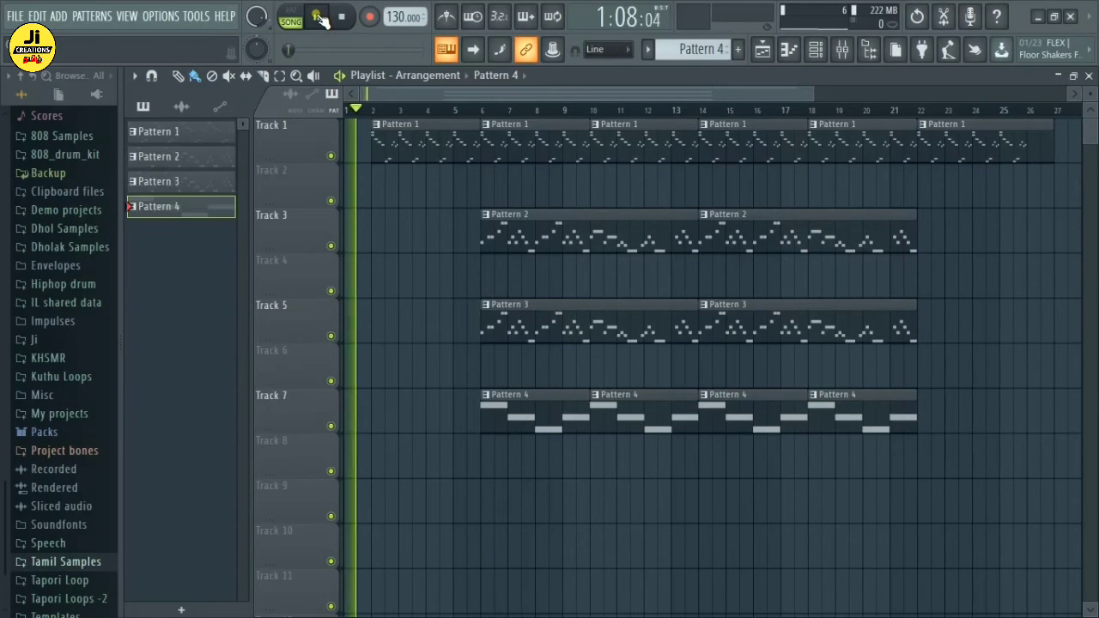